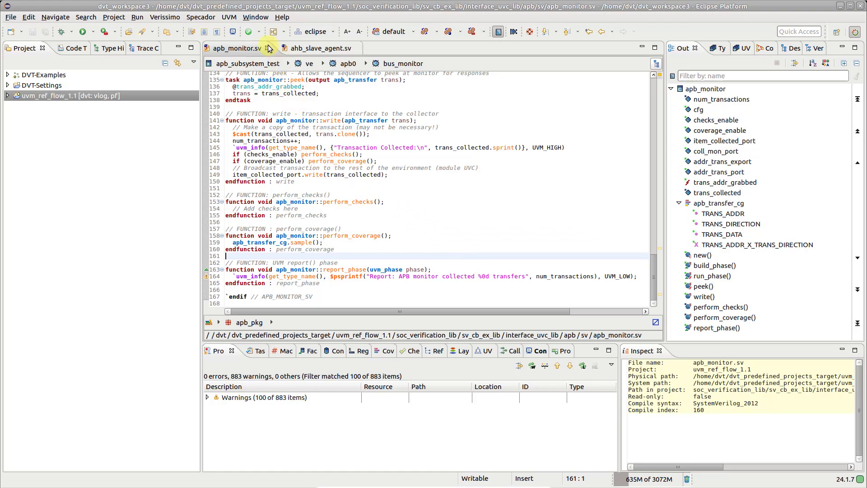
Set My_lint_configuration's linting mode to 'Lint the current file'
{"action": "left_click", "coordinate": [260, 32]}
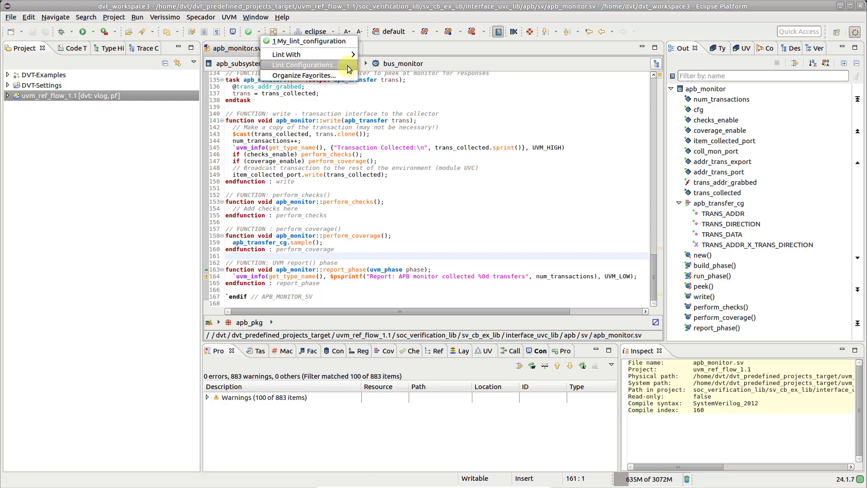
{"action": "left_click", "coordinate": [347, 65]}
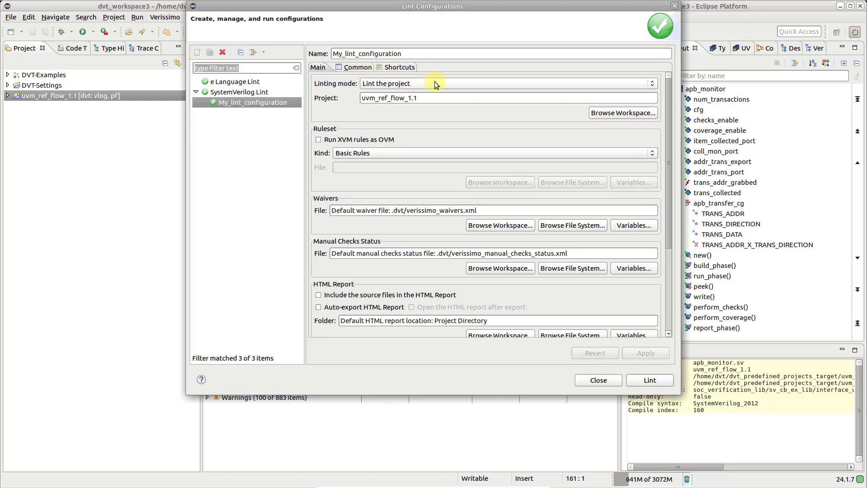
{"action": "left_click", "coordinate": [434, 82]}
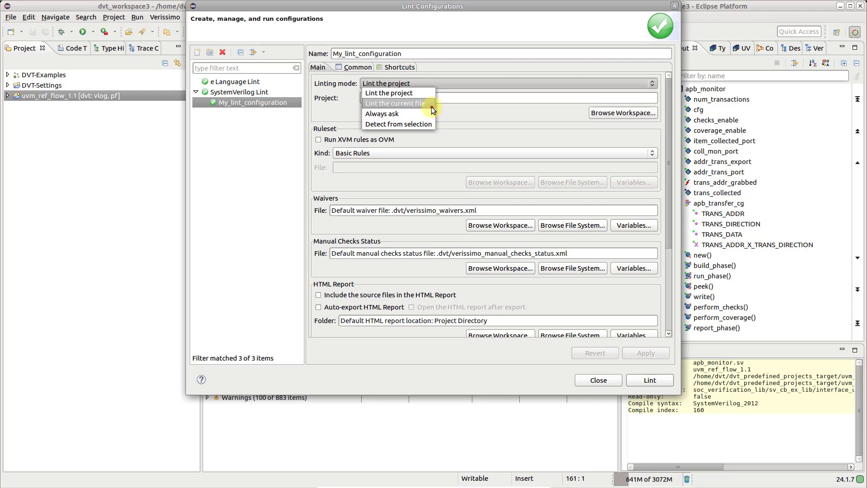
{"action": "left_click", "coordinate": [406, 104]}
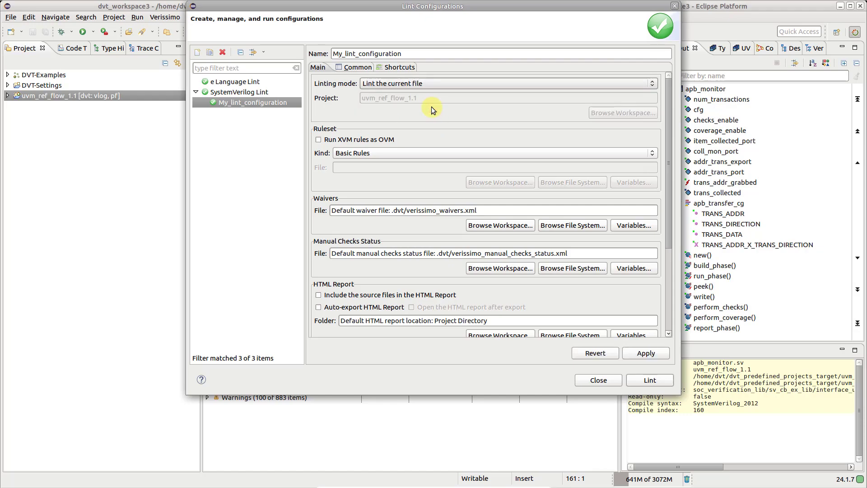
Enable a keyboard shortcut for the configuration and record Ctrl+0
{"action": "left_click", "coordinate": [399, 67]}
{"action": "left_click", "coordinate": [359, 158]}
{"action": "left_click", "coordinate": [447, 158]}
{"action": "key", "text": "ctrl"}
{"action": "type", "text": "Ctrl+0"}
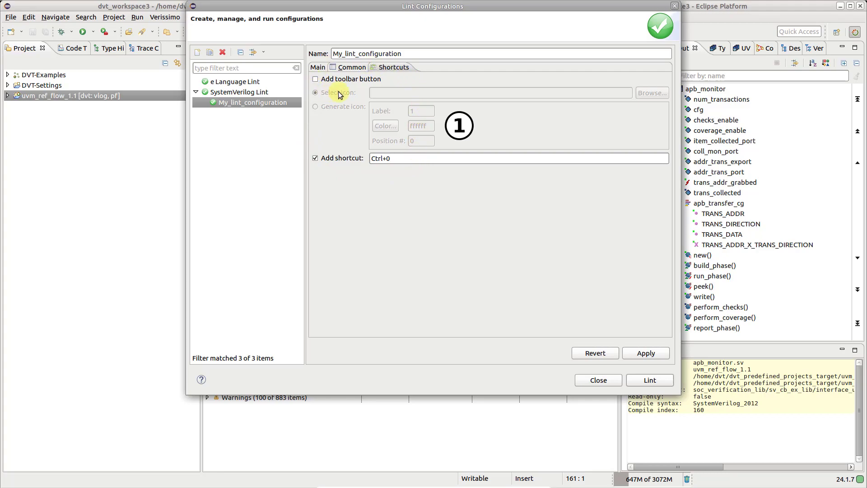
Apply the configuration, lint apb_monitor.sv, and go to the $cast error on line 143
{"action": "left_click", "coordinate": [645, 353]}
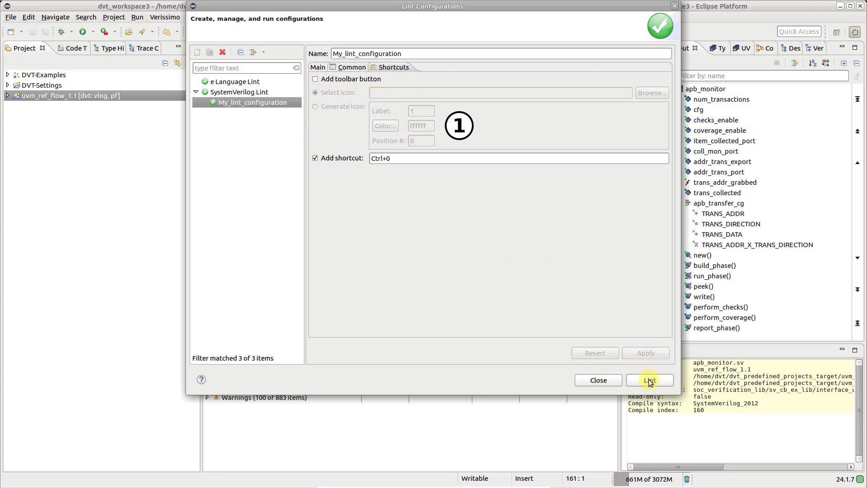
{"action": "left_click", "coordinate": [649, 380]}
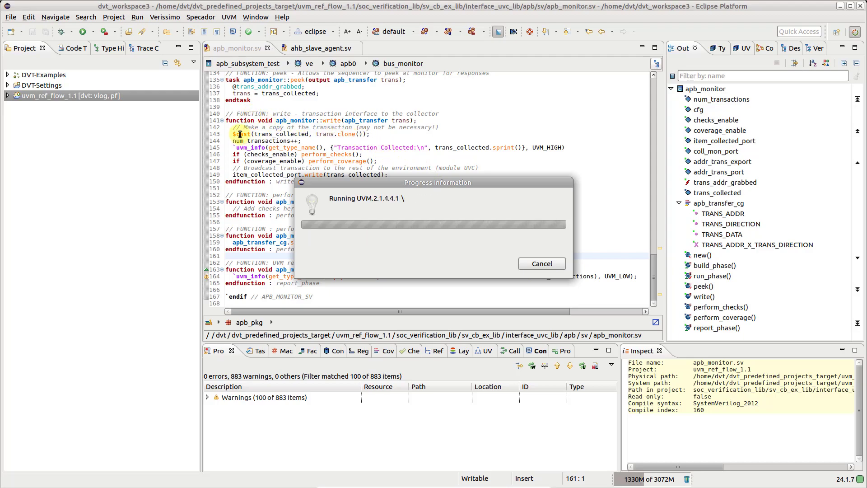
{"action": "left_click", "coordinate": [240, 133]}
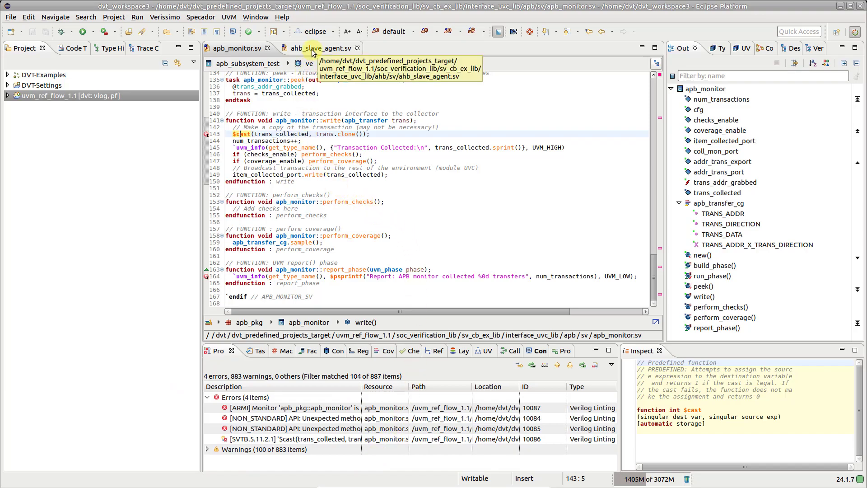
Lint ahb_slave_agent.sv alone with Ctrl+0 and go to the is_active error on line 39
{"action": "left_click", "coordinate": [311, 49]}
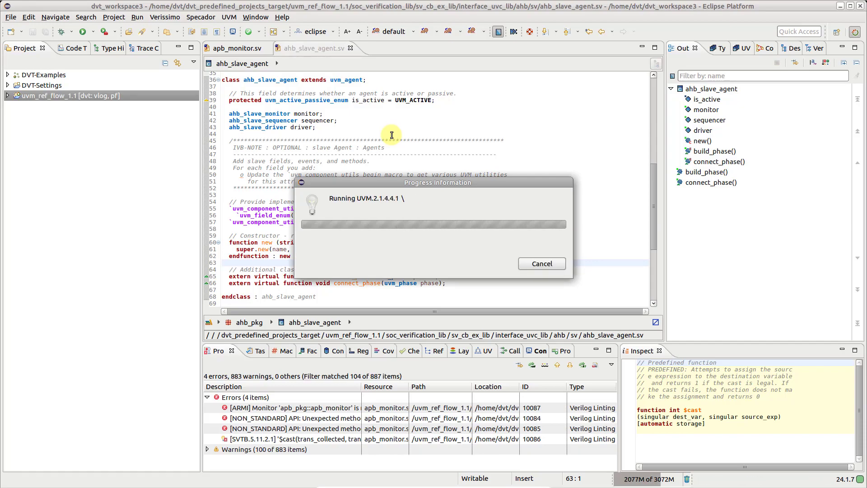
{"action": "left_click", "coordinate": [238, 48]}
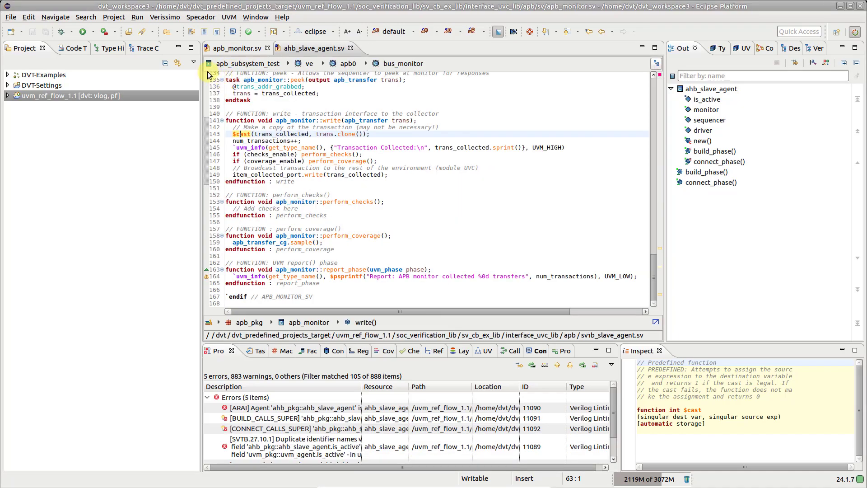
{"action": "left_click", "coordinate": [317, 49]}
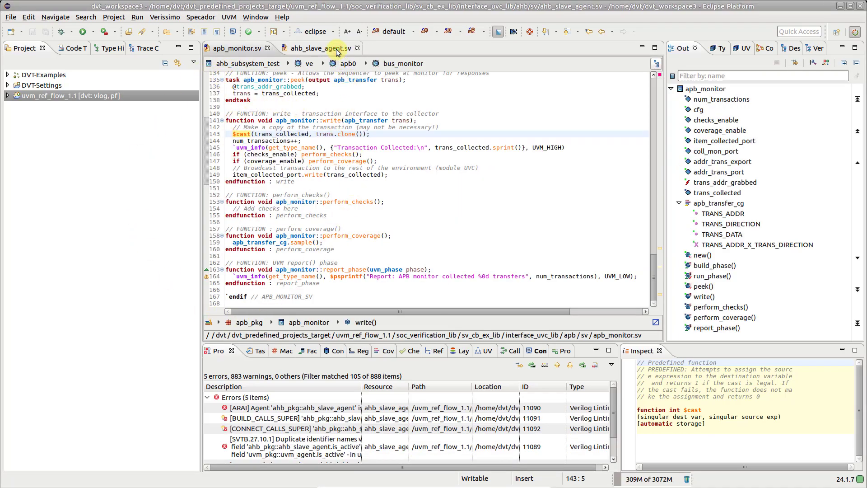
{"action": "left_click", "coordinate": [230, 101]}
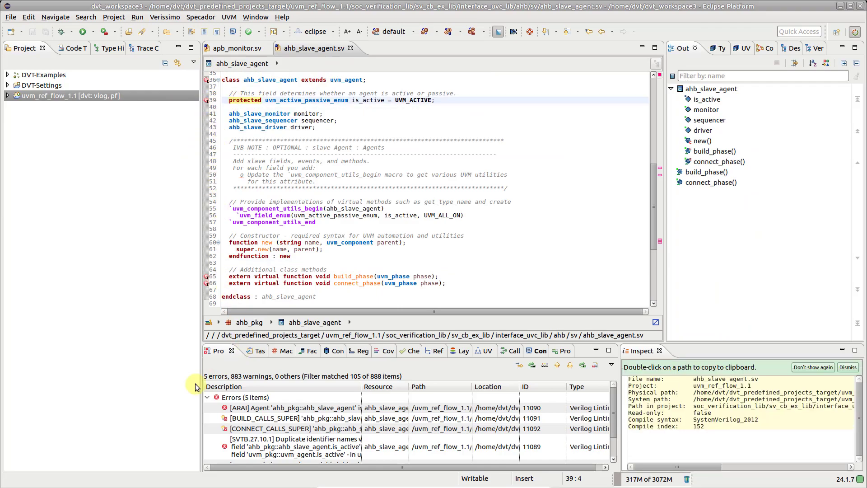
Rename the is_active field to agent_is_active with Refactor > Rename
{"action": "left_click", "coordinate": [366, 101]}
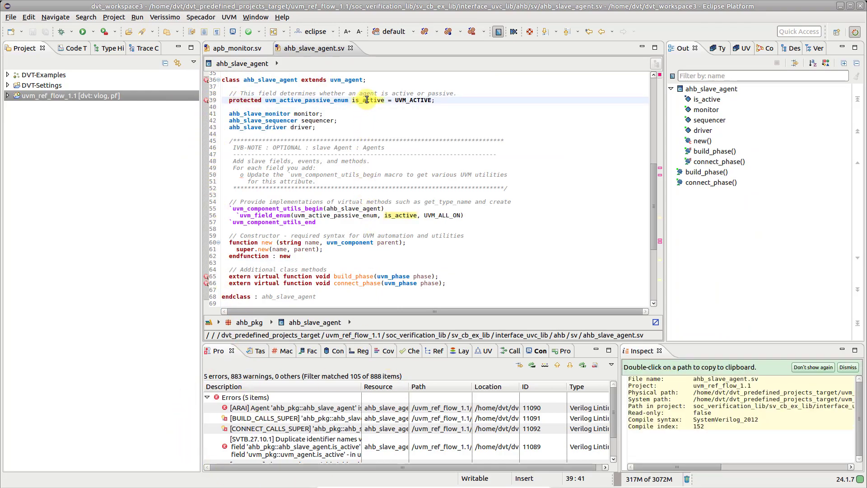
{"action": "right_click", "coordinate": [367, 100]}
{"action": "left_click", "coordinate": [386, 195]}
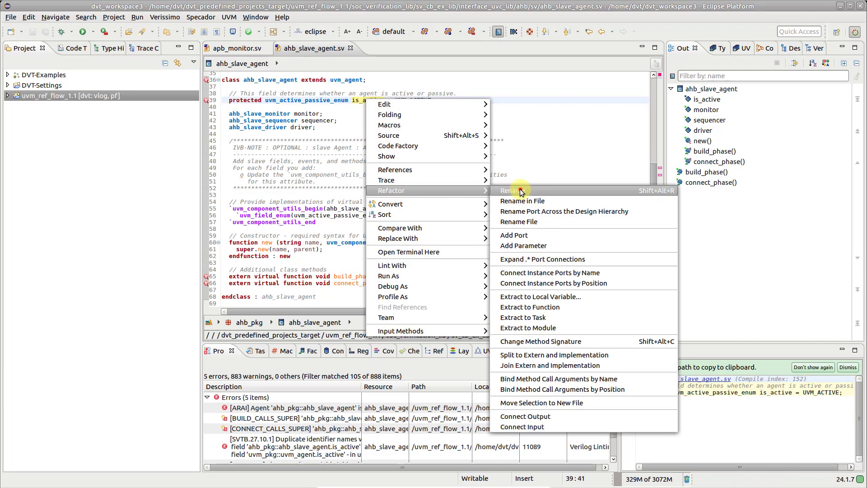
{"action": "left_click", "coordinate": [520, 192]}
{"action": "type", "text": "agent_"}
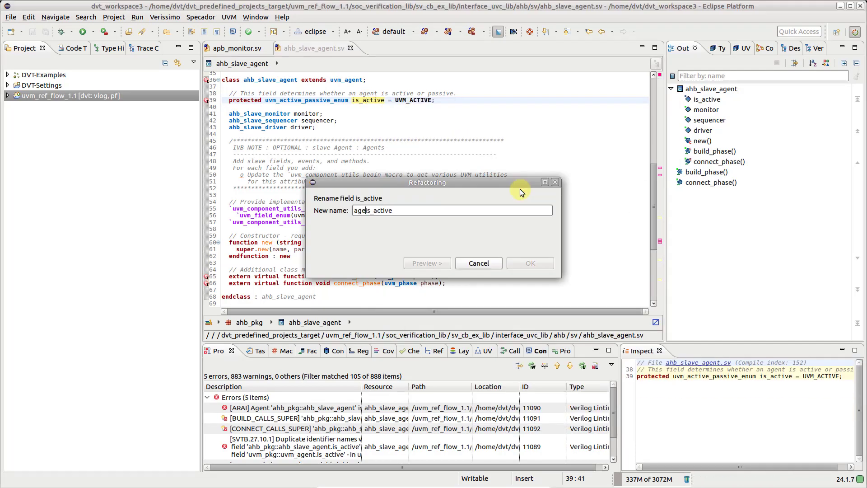
{"action": "key", "text": "Return"}
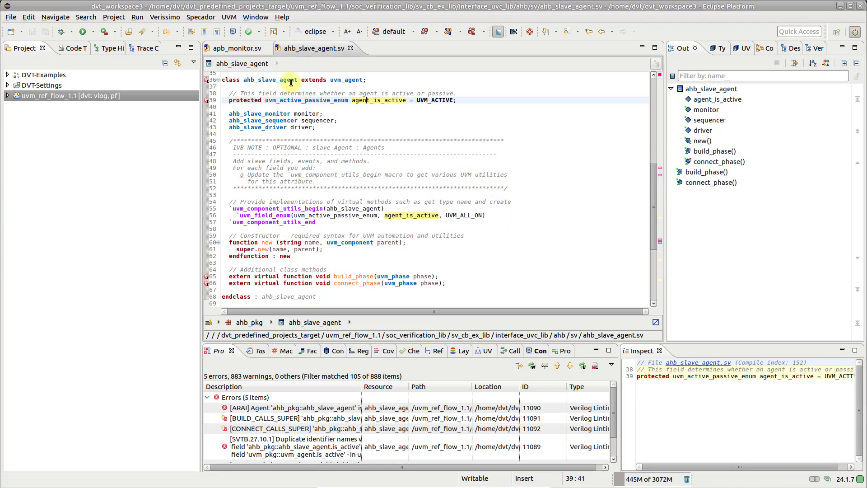
Dismiss the lint options list and reapply linting to ahb_slave_agent.sv
{"action": "left_click", "coordinate": [260, 35]}
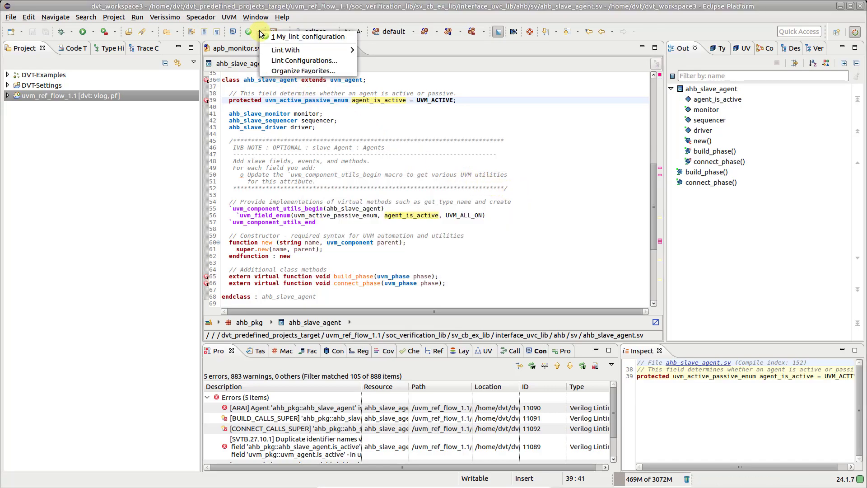
{"action": "left_click", "coordinate": [484, 119]}
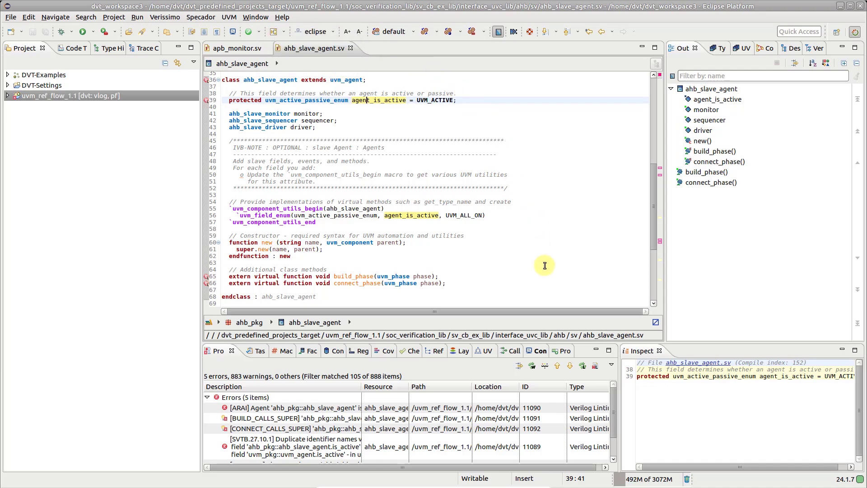
{"action": "left_click", "coordinate": [582, 367]}
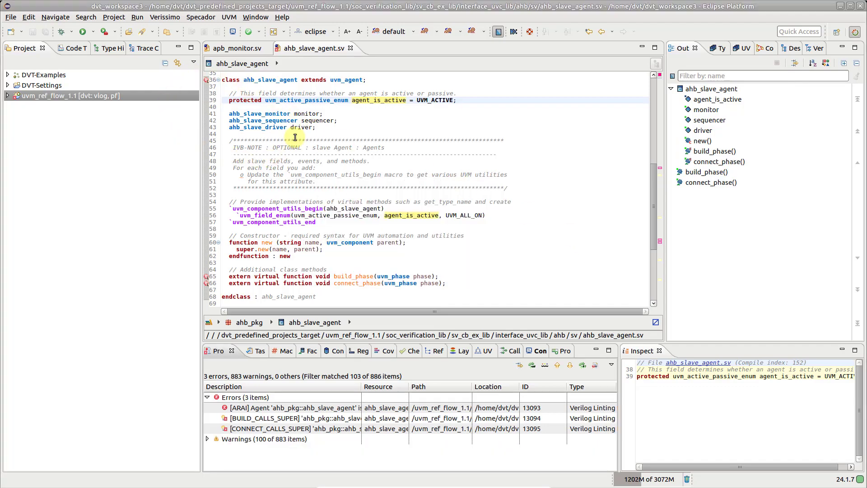
Waive the ARAI error on line 36 and save and apply the waiver
{"action": "left_click", "coordinate": [290, 80]}
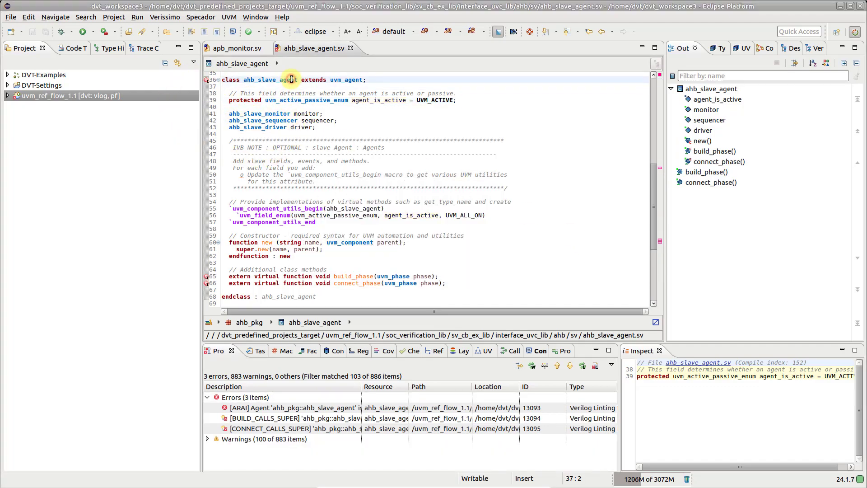
{"action": "left_click", "coordinate": [332, 95]}
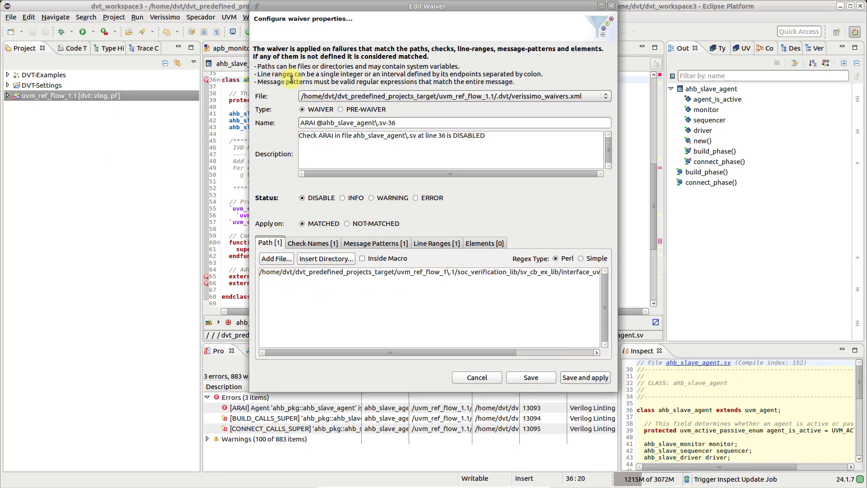
{"action": "left_click", "coordinate": [585, 378]}
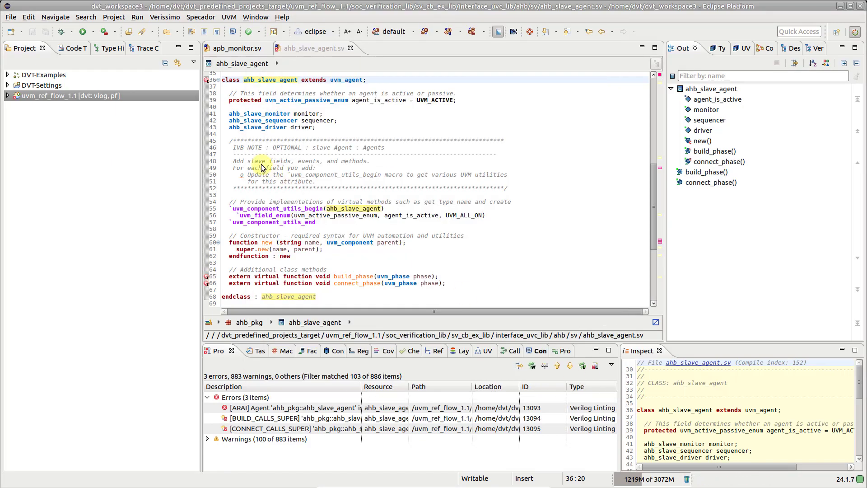
{"action": "scroll", "coordinate": [400, 190], "scroll_direction": "down", "scroll_amount": 4}
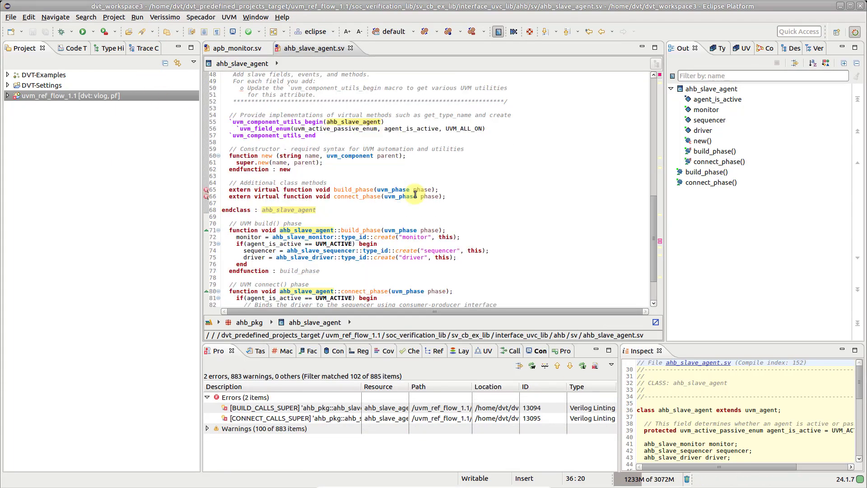
Apply the BUILD_CALLS_SUPER quick fix so build_phase calls super.build_phase(phase)
{"action": "left_click", "coordinate": [369, 189]}
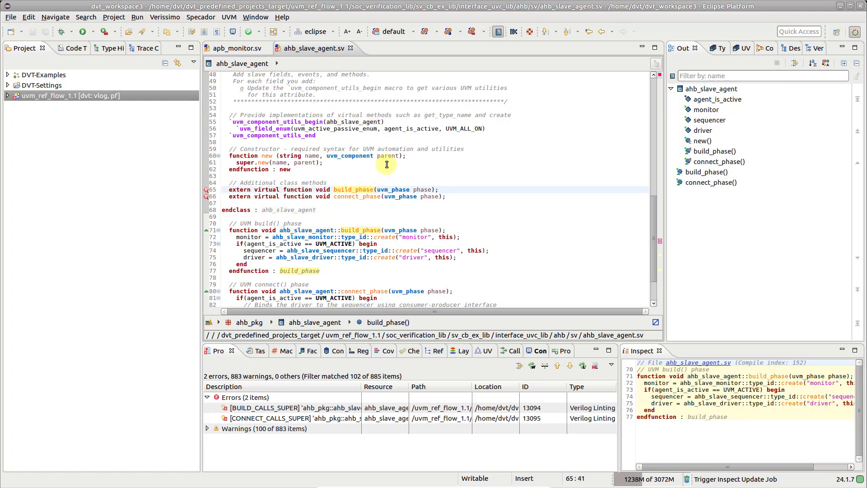
{"action": "key", "text": "ctrl+1"}
{"action": "key", "text": "Return"}
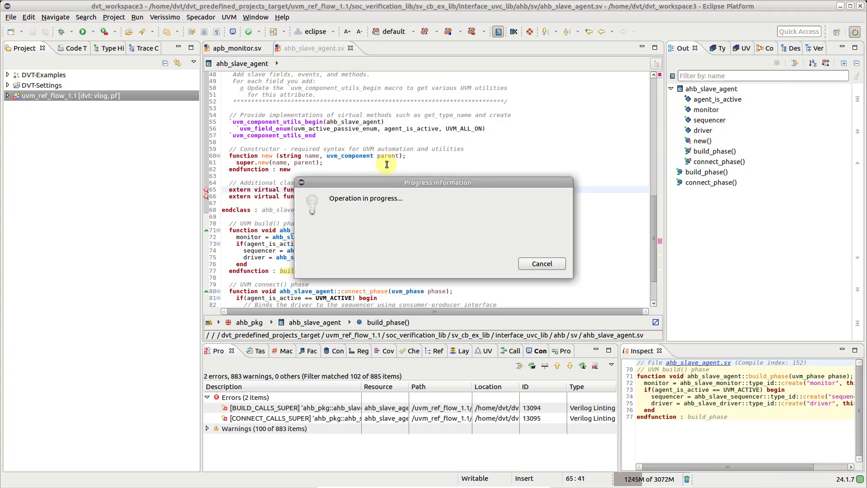
{"action": "left_click", "coordinate": [426, 263]}
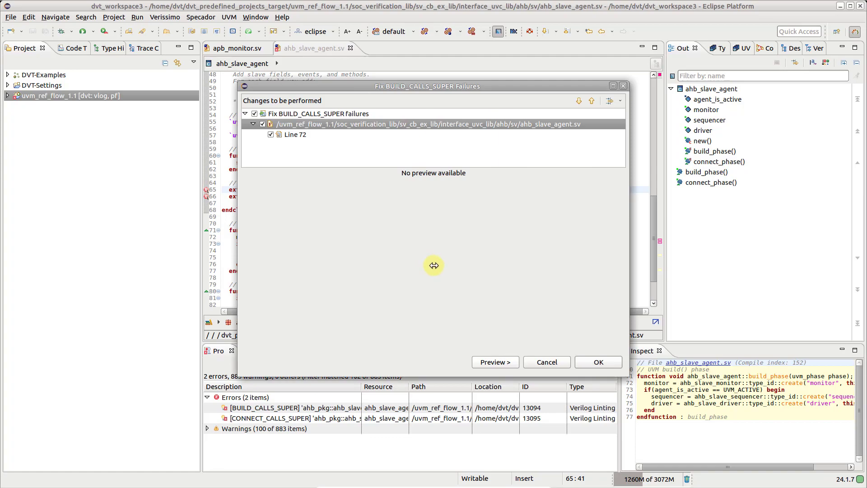
{"action": "left_click", "coordinate": [599, 362]}
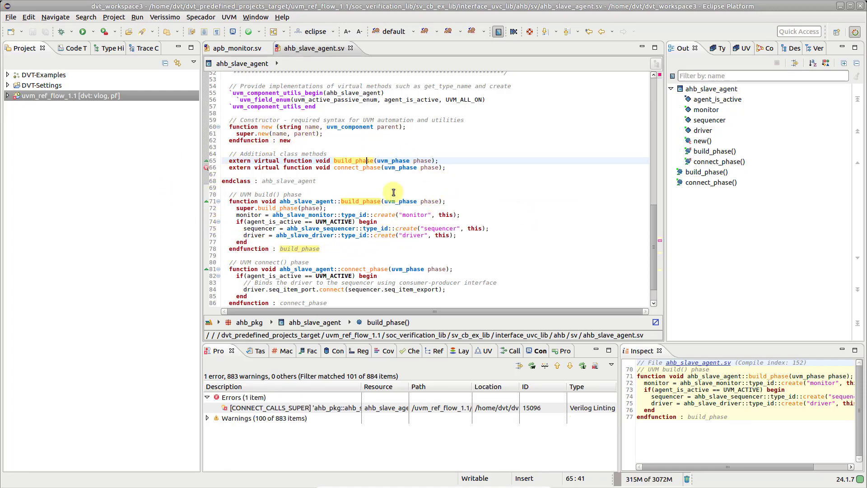
{"action": "left_click", "coordinate": [169, 18]}
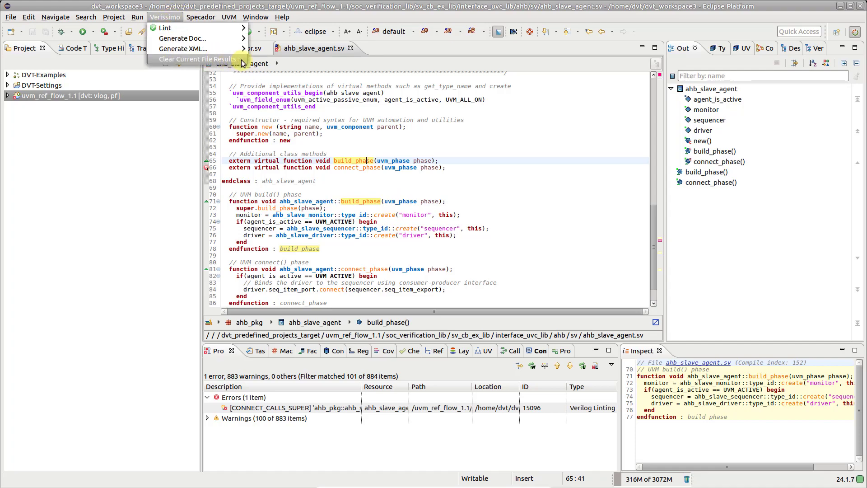
{"action": "left_click", "coordinate": [467, 219]}
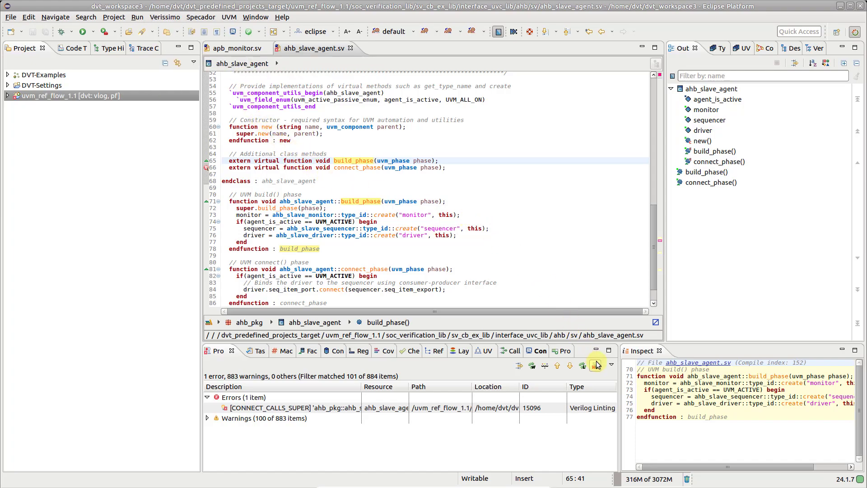